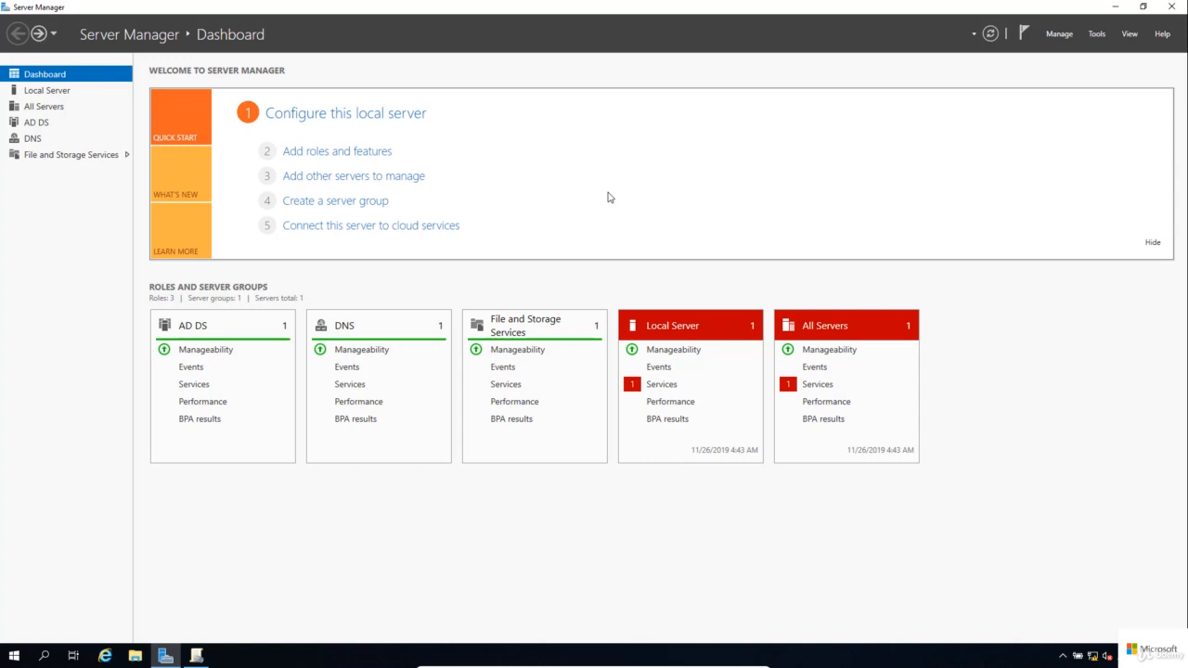
Install the File Server Resource Manager role service, under File and iSCSI Services, with its management tools.
{"action": "left_click", "coordinate": [385, 156]}
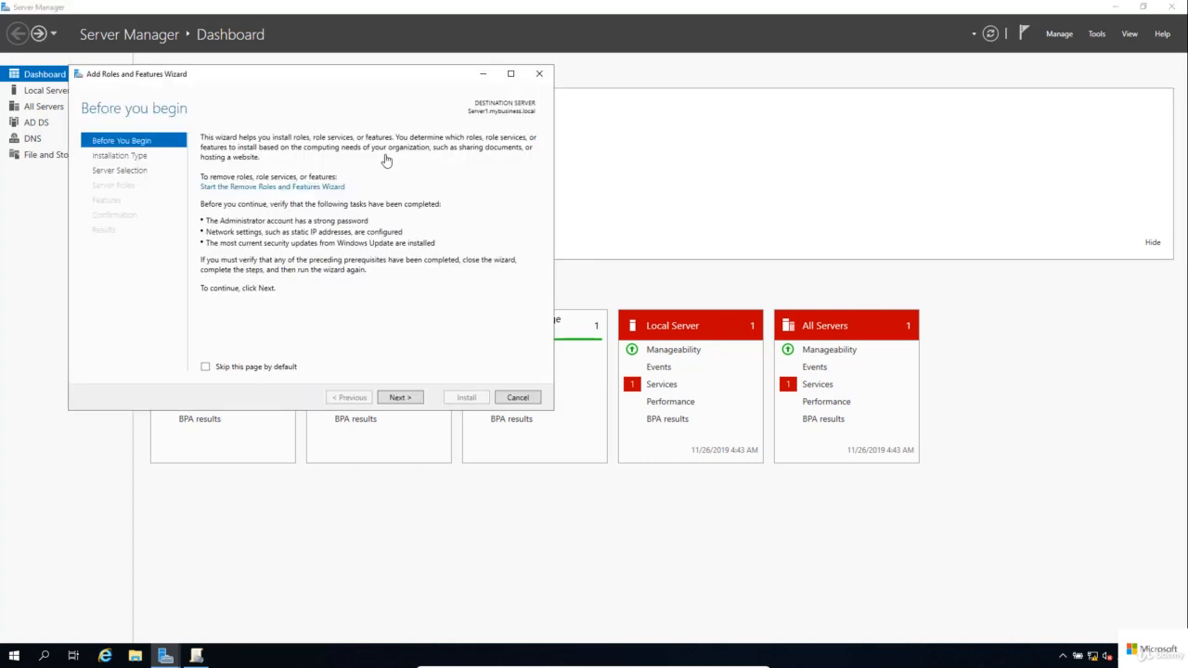
{"action": "left_click", "coordinate": [398, 397]}
{"action": "left_click", "coordinate": [410, 400]}
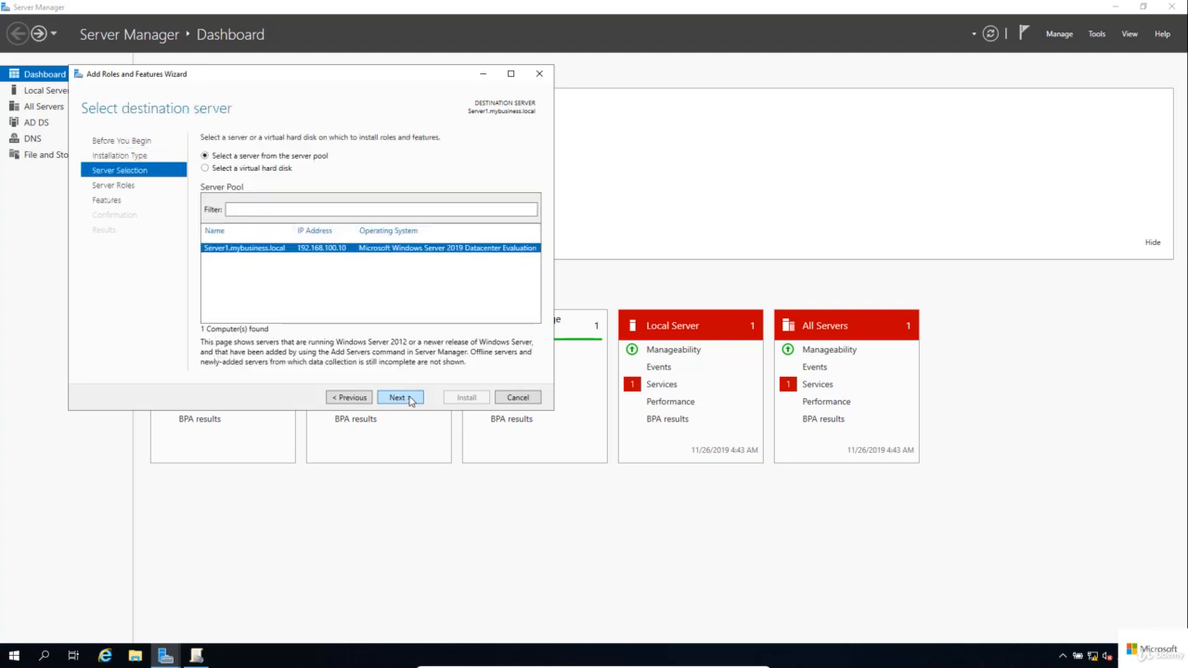
{"action": "left_click", "coordinate": [410, 400]}
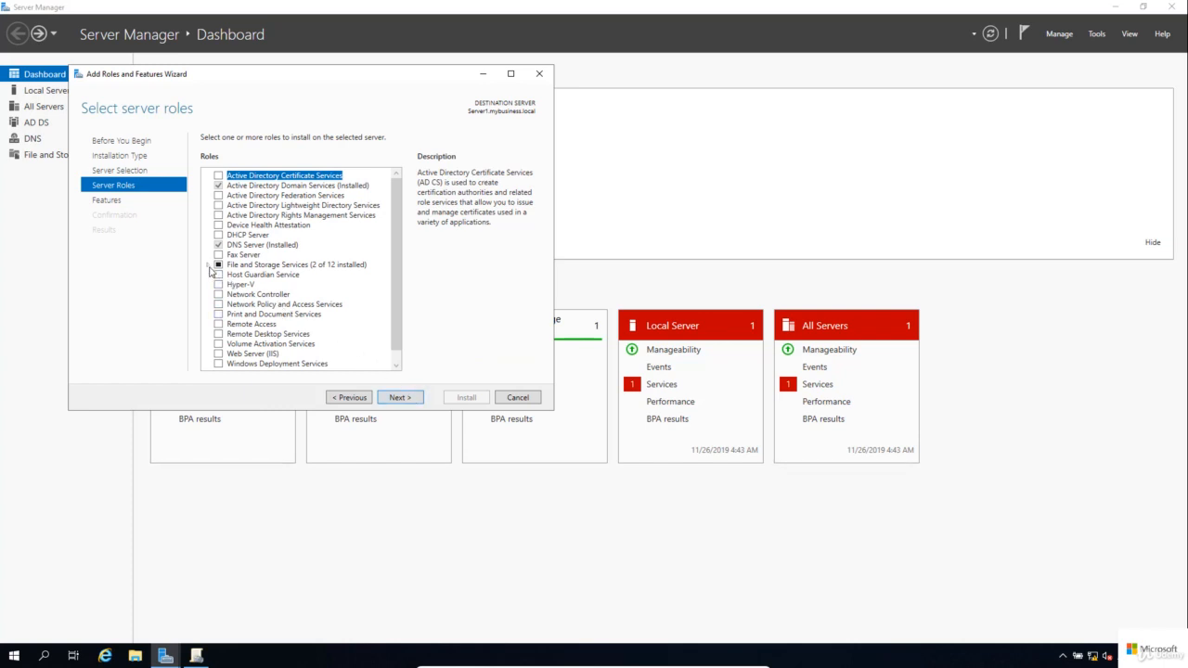
{"action": "left_click", "coordinate": [209, 265]}
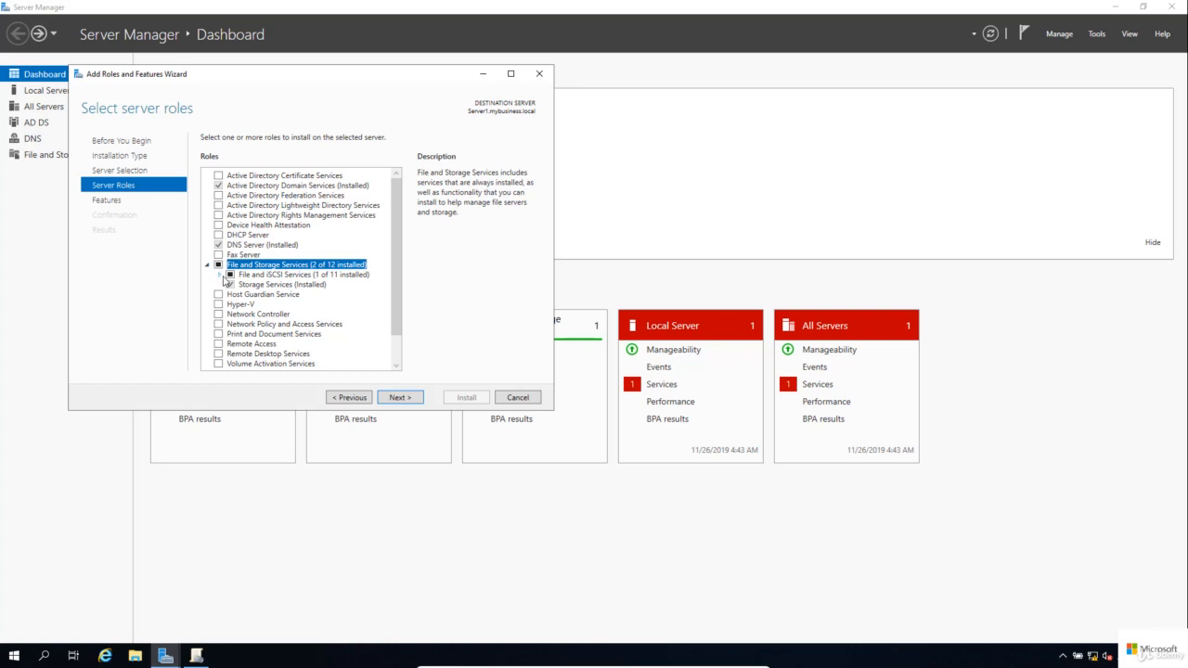
{"action": "left_click", "coordinate": [223, 278]}
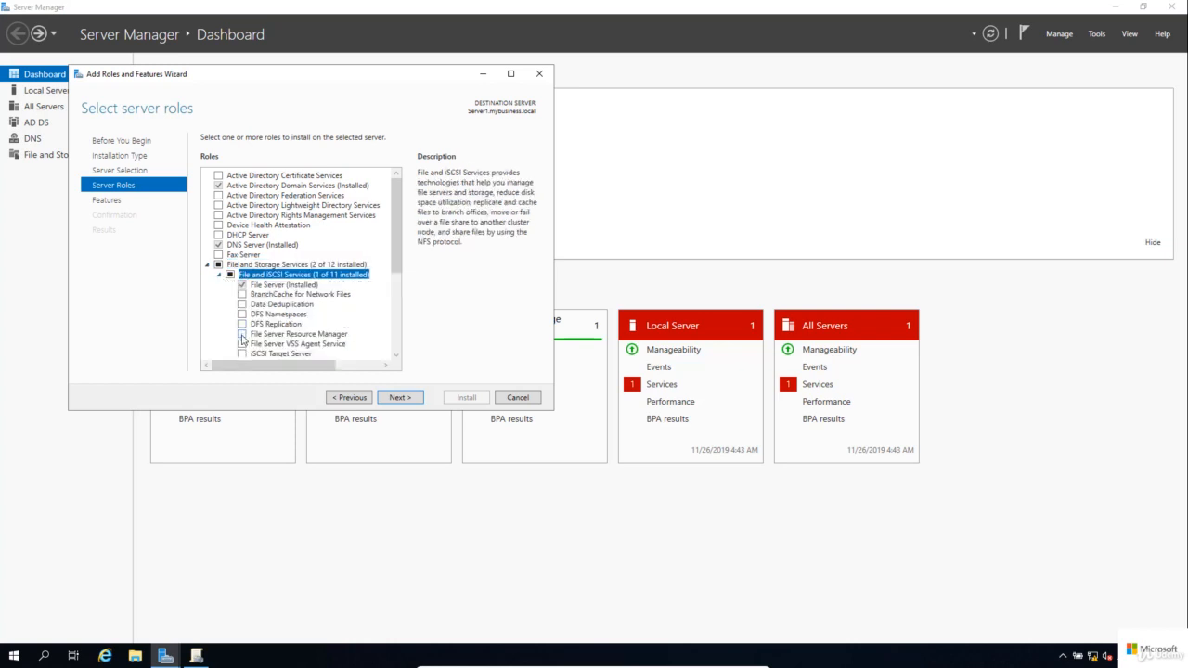
{"action": "left_click", "coordinate": [243, 334]}
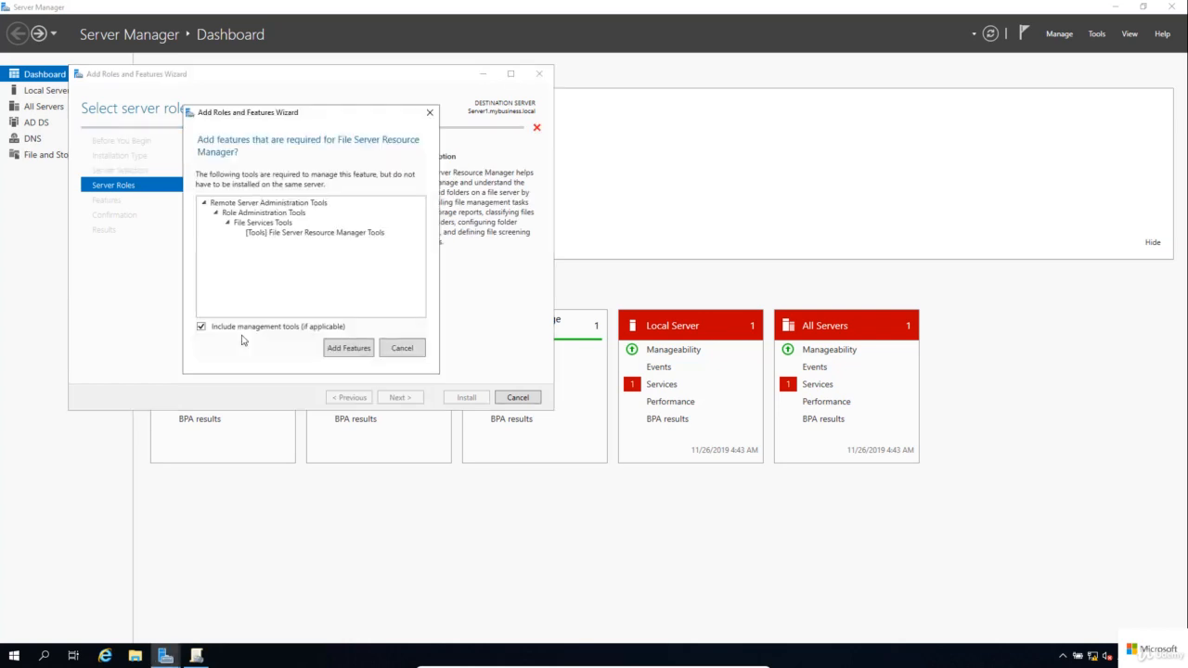
{"action": "left_click", "coordinate": [350, 351]}
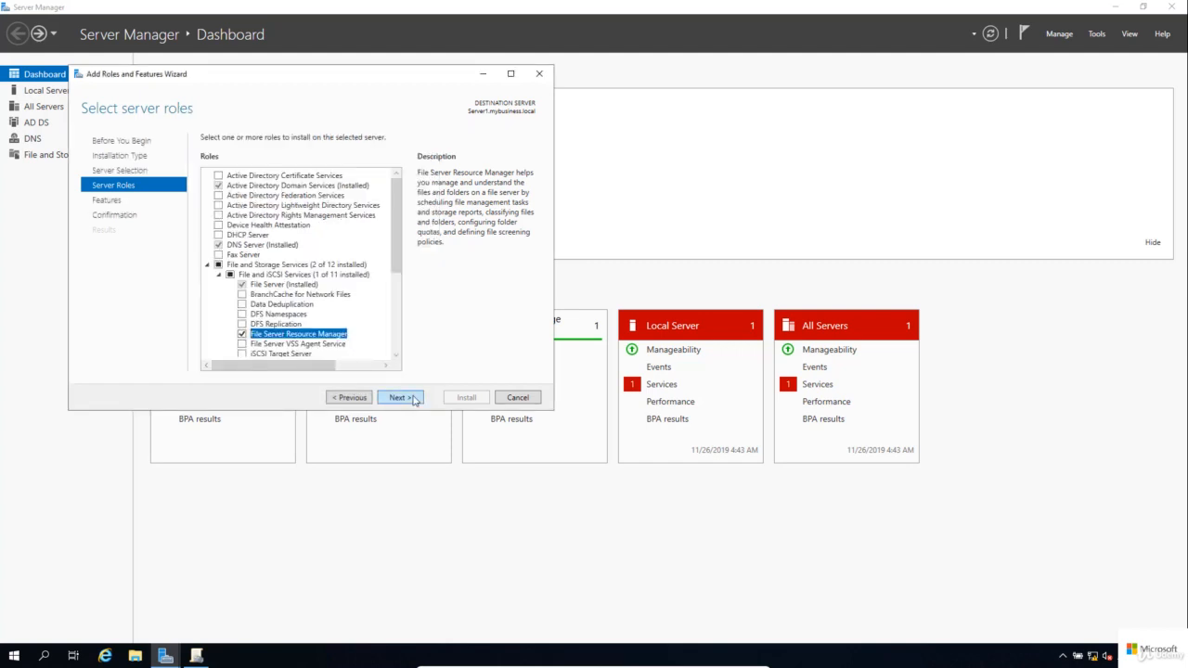
{"action": "left_click", "coordinate": [415, 400]}
{"action": "left_click", "coordinate": [415, 400]}
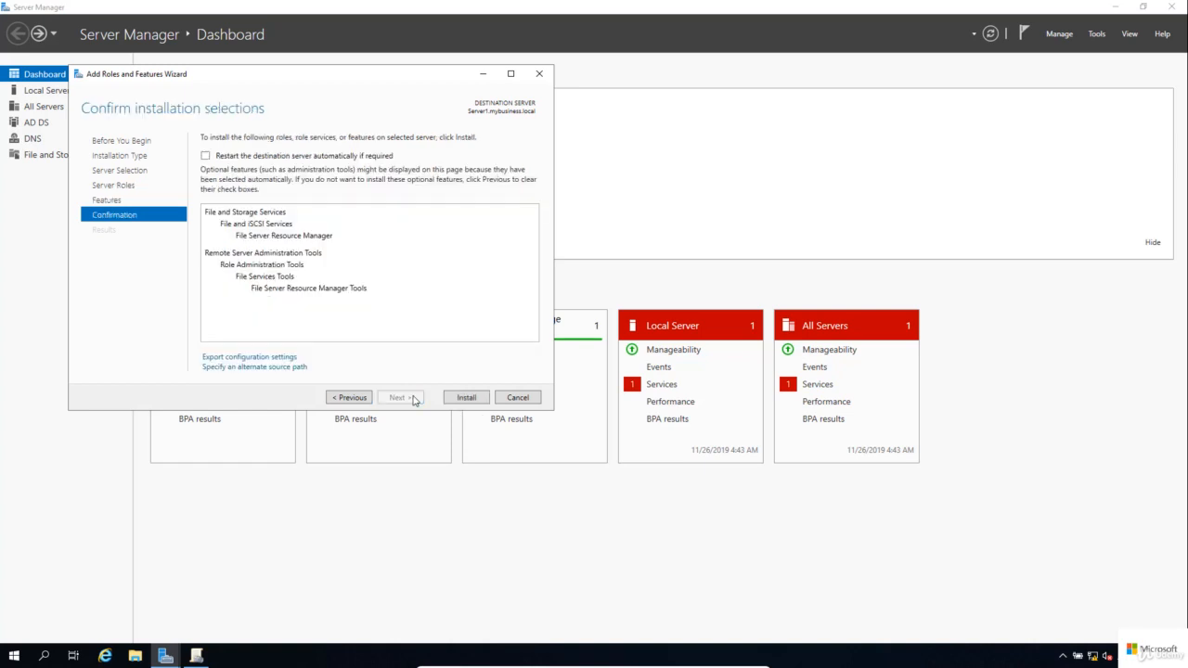
{"action": "left_click", "coordinate": [477, 400]}
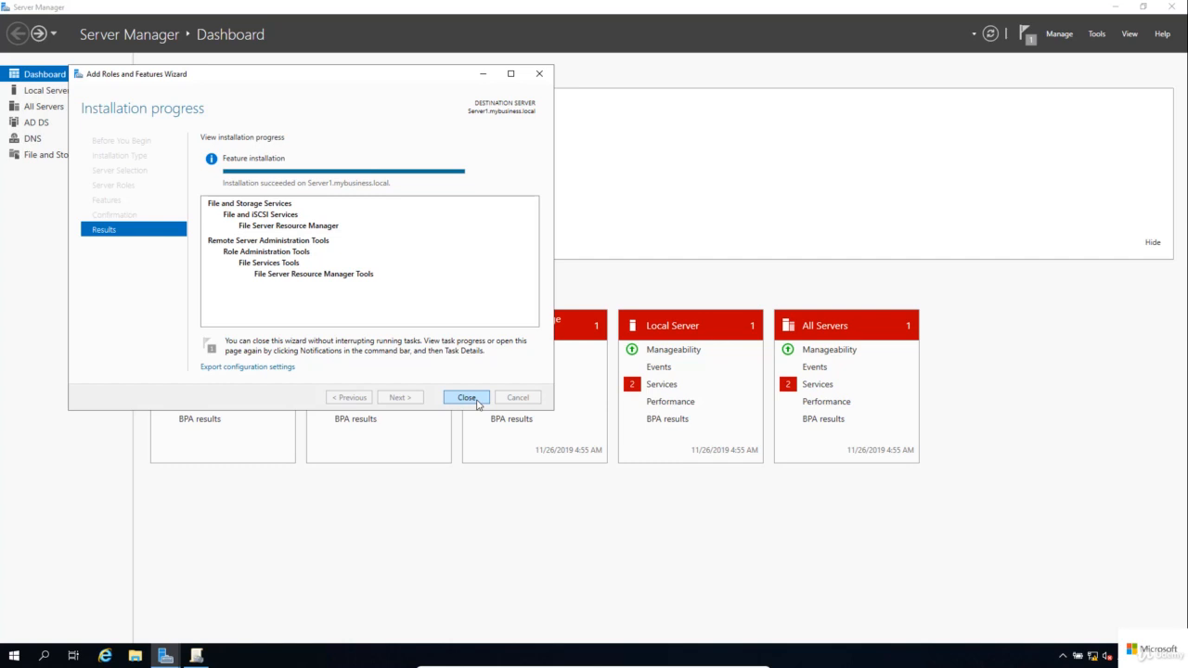
{"action": "left_click", "coordinate": [467, 398]}
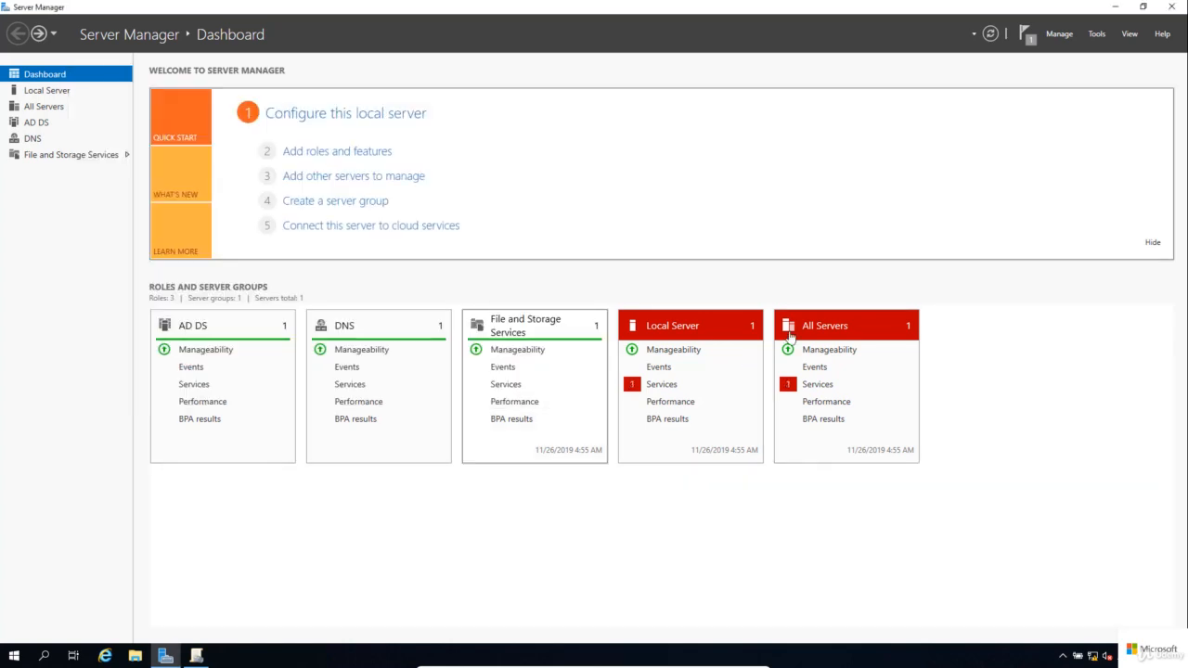
Launch File Server Resource Manager and show the Quota Templates list under Quota Management.
{"action": "left_click", "coordinate": [1097, 35]}
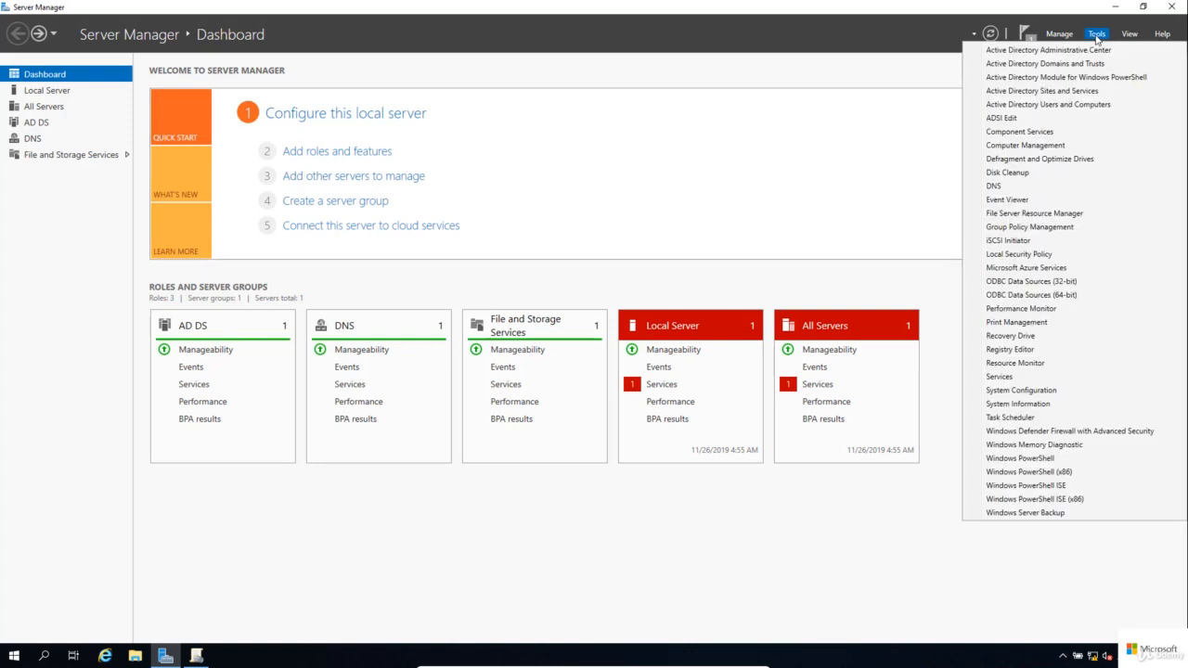
{"action": "left_click", "coordinate": [1074, 215]}
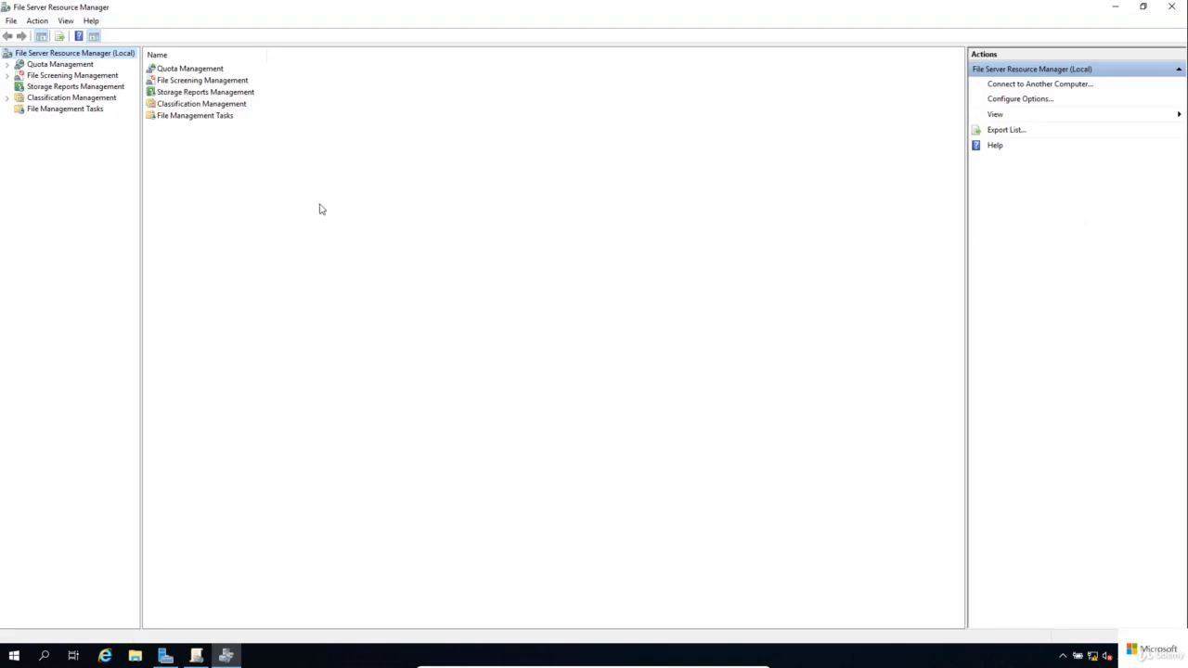
{"action": "left_click", "coordinate": [8, 64]}
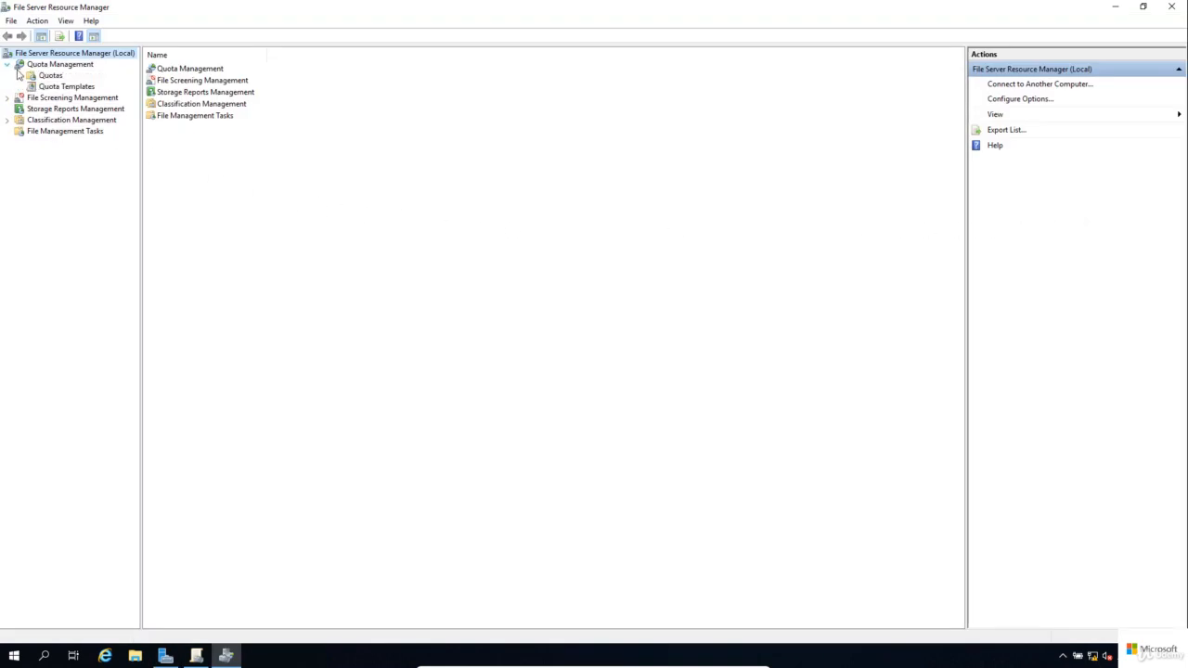
{"action": "left_click", "coordinate": [47, 88]}
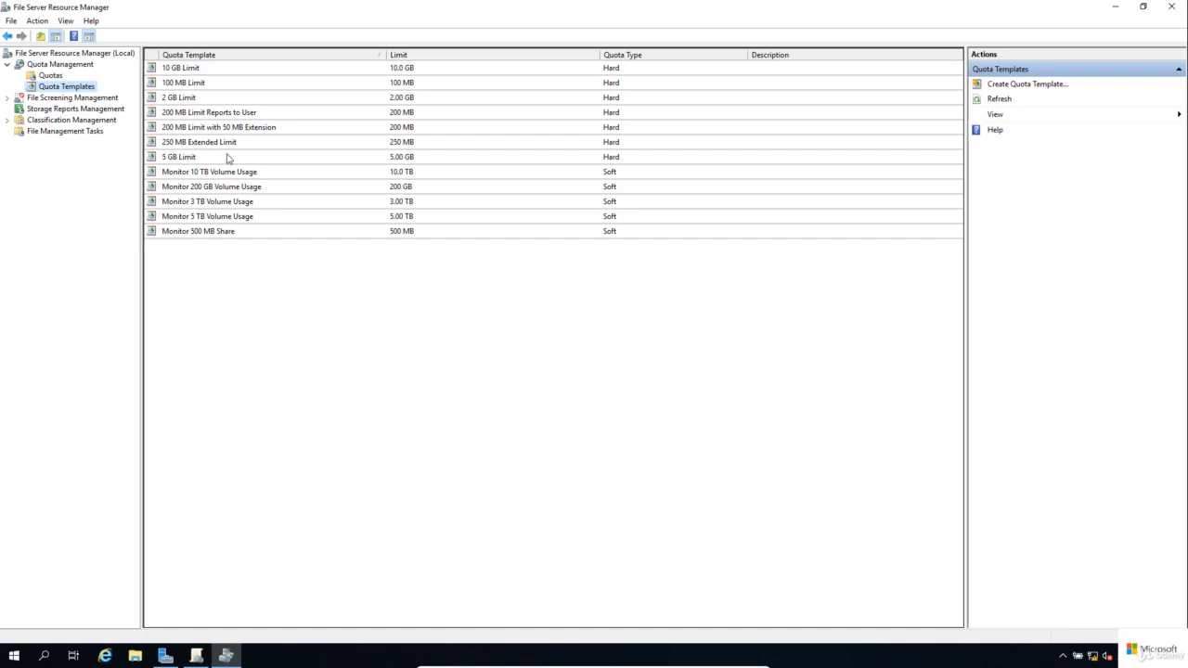
Create a hard quota template named '150MB Limit' with a 150 MB space limit.
{"action": "left_click", "coordinate": [1023, 85]}
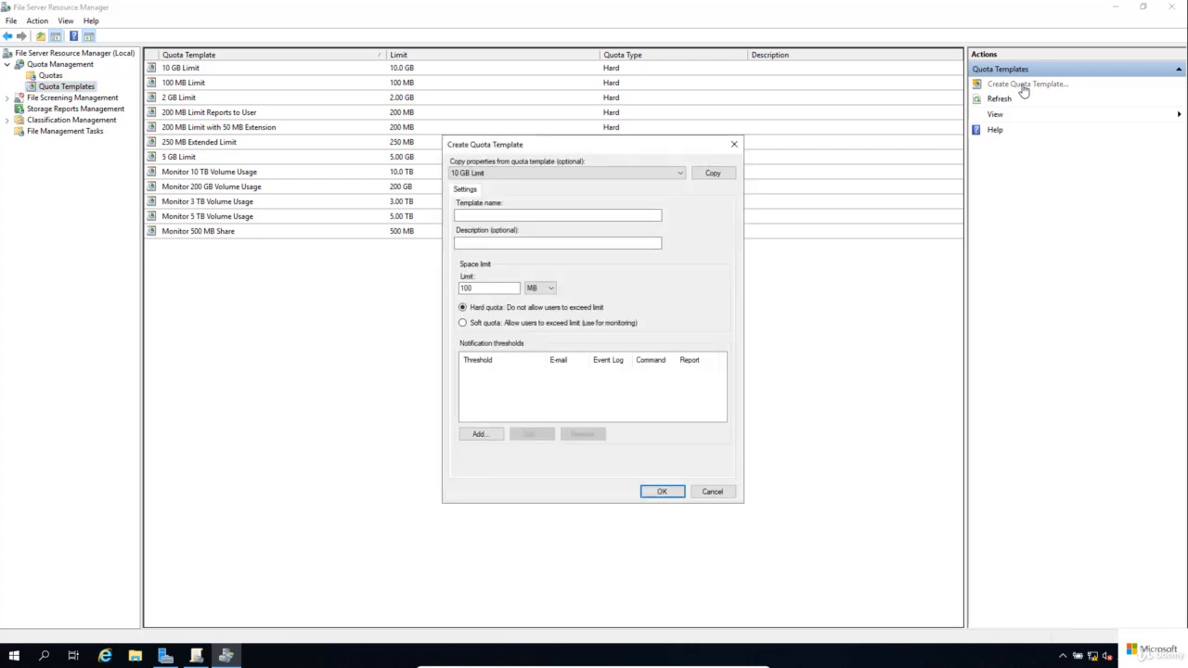
{"action": "left_click", "coordinate": [587, 216]}
{"action": "type", "text": "150MB Limi"}
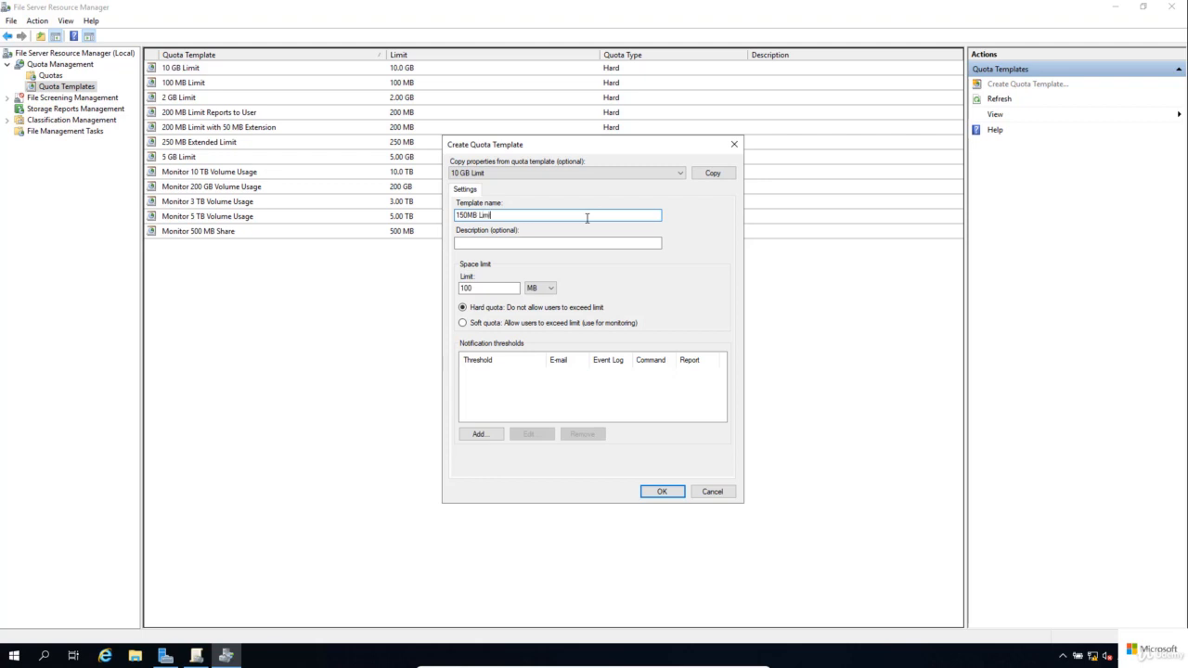
{"action": "type", "text": "t"}
{"action": "left_click", "coordinate": [475, 288]}
{"action": "left_click_drag", "start_coordinate": [475, 289], "coordinate": [441, 290]}
{"action": "type", "text": "15"}
{"action": "left_click", "coordinate": [660, 492]}
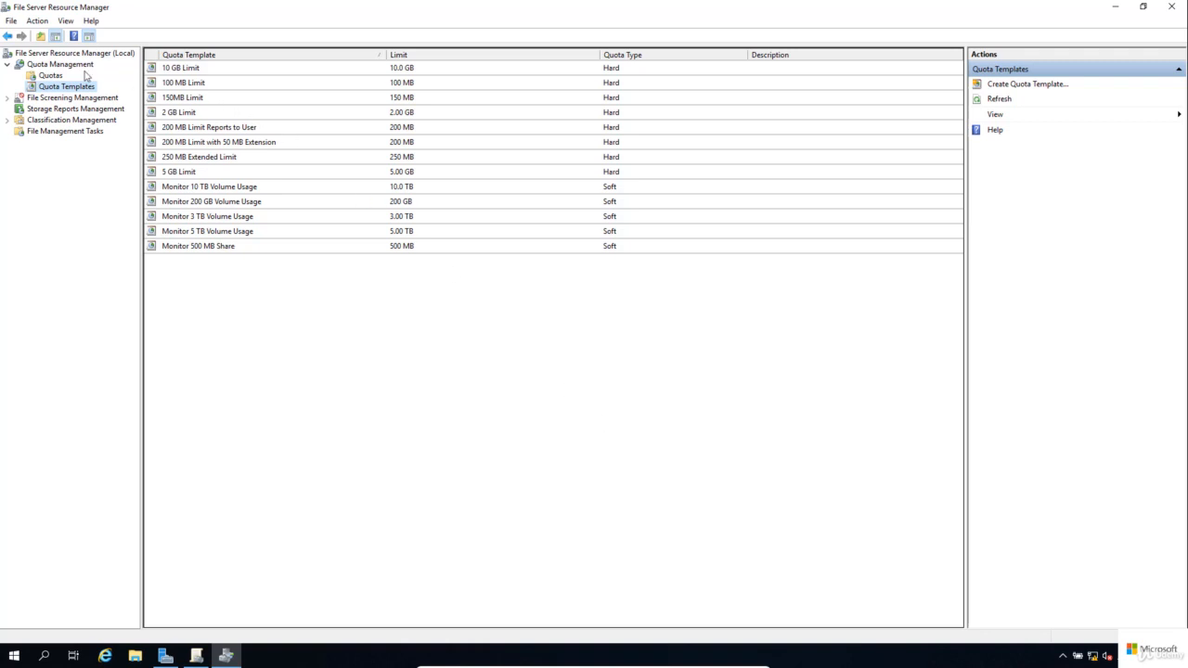
Create an auto-apply quota on c:\DomainUsers using the 150MB Limit template.
{"action": "left_click", "coordinate": [51, 75]}
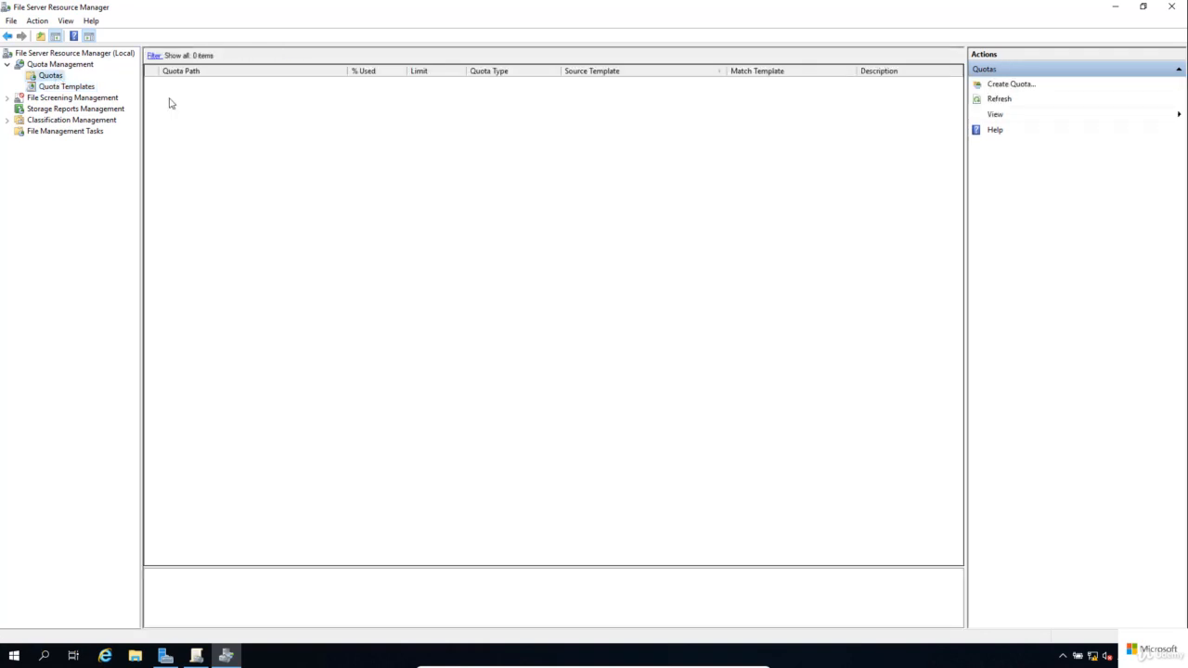
{"action": "left_click", "coordinate": [1010, 86]}
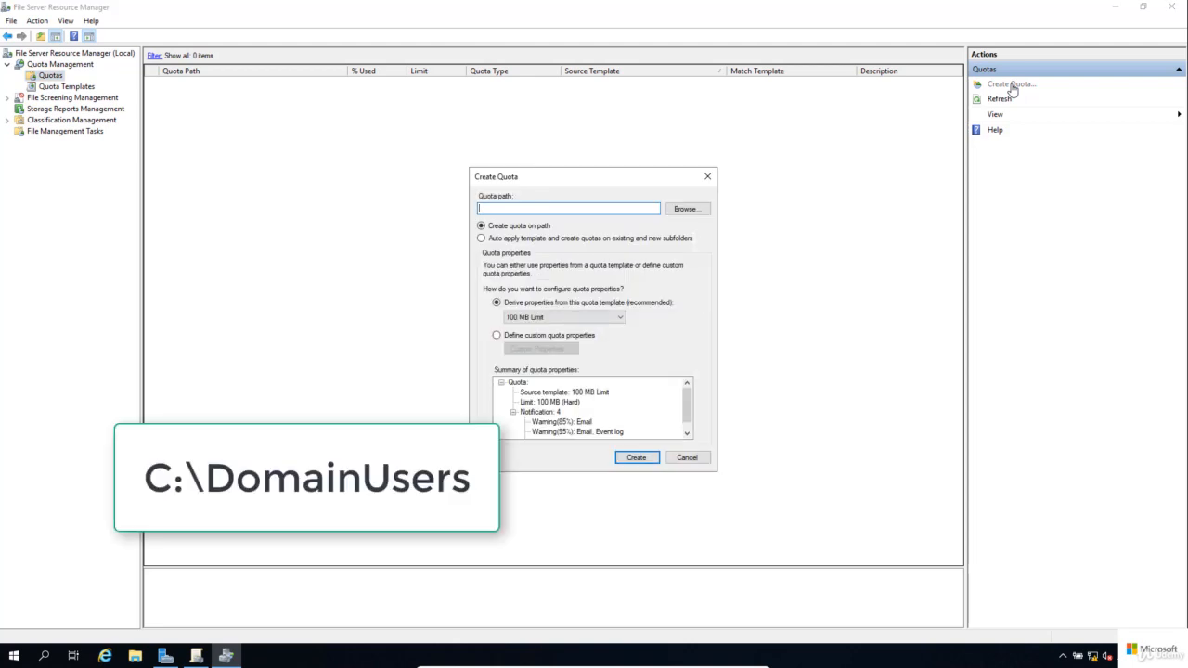
{"action": "type", "text": "c:\\DomainUsers"}
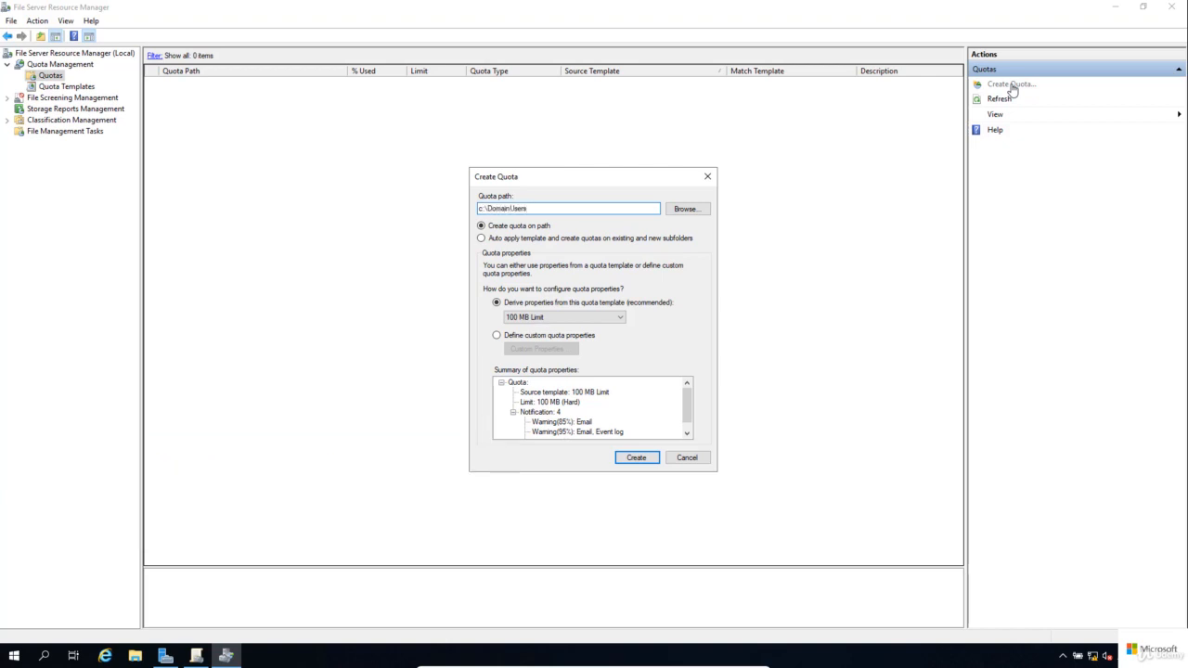
{"action": "left_click", "coordinate": [660, 239]}
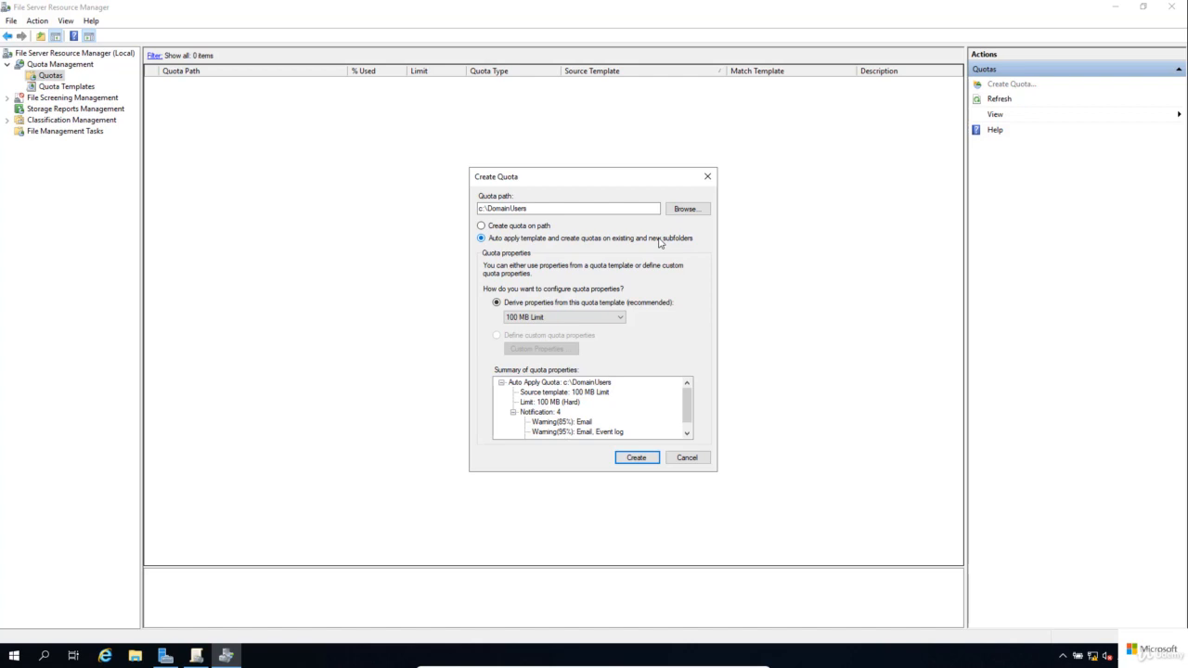
{"action": "left_click", "coordinate": [621, 318]}
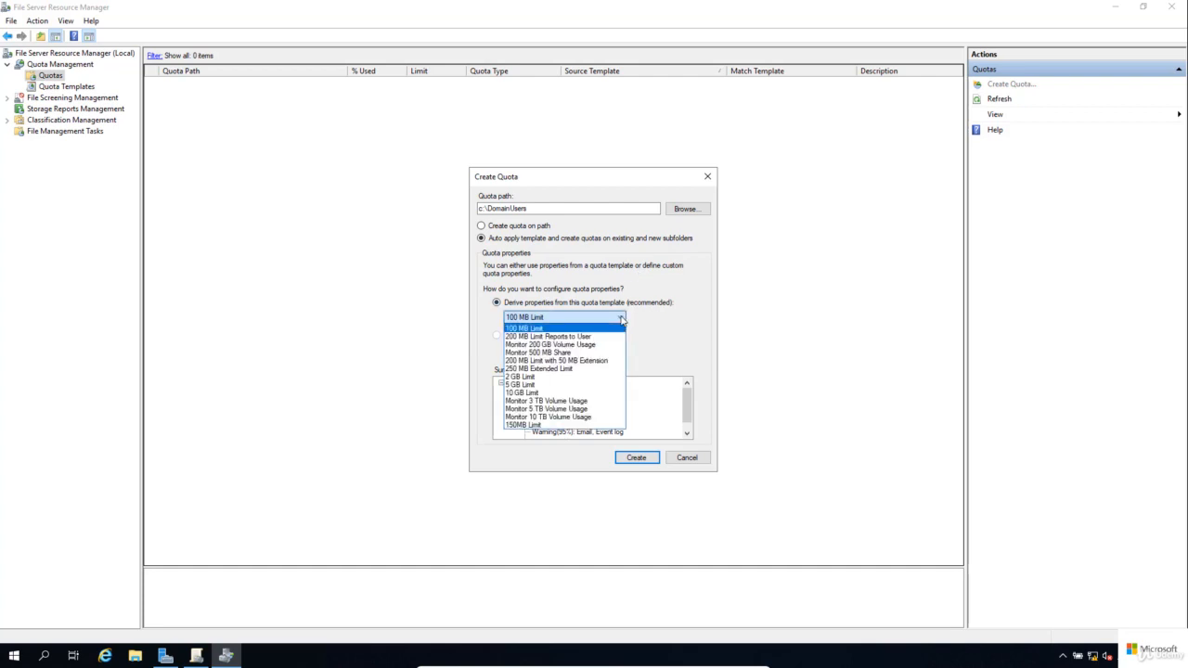
{"action": "left_click", "coordinate": [561, 425]}
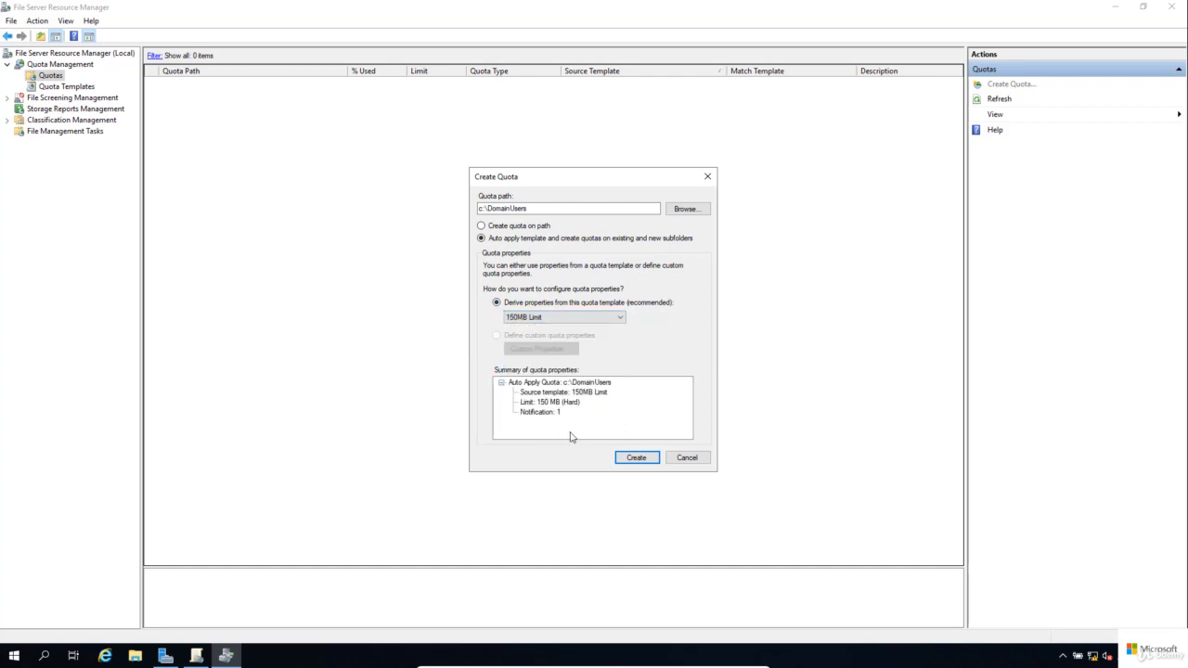
{"action": "left_click", "coordinate": [645, 463]}
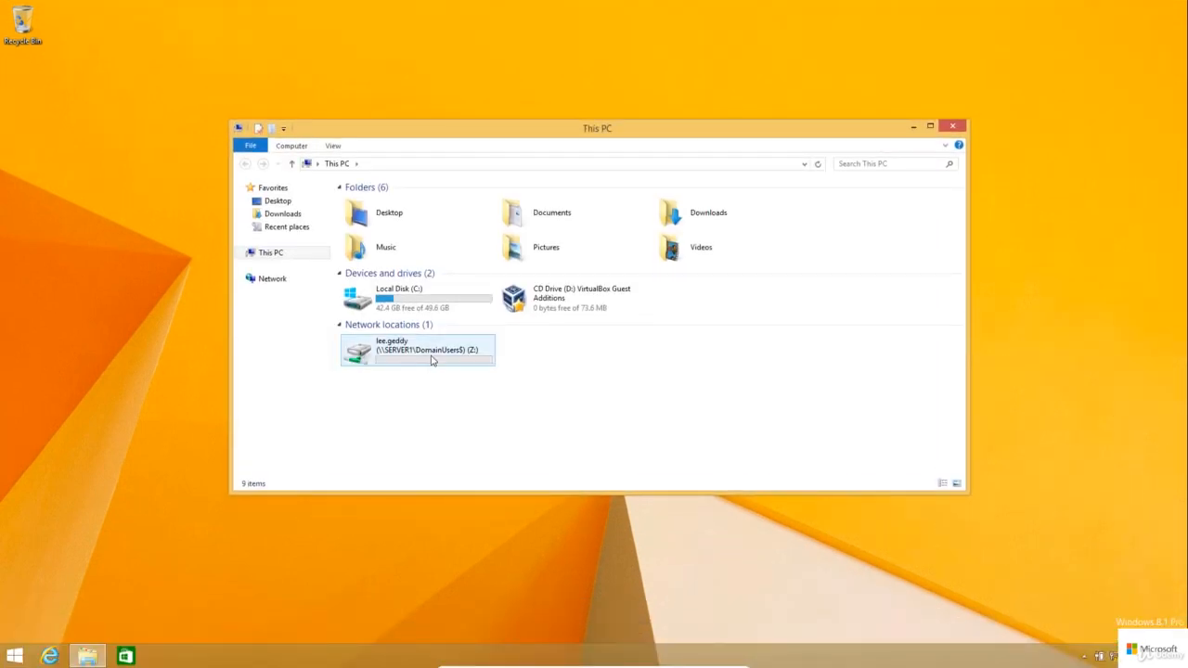
Open the empty mapped Z: network drive on the client and bring up the Start screen.
{"action": "mouse_move", "coordinate": [431, 360]}
{"action": "double_click", "coordinate": [432, 361]}
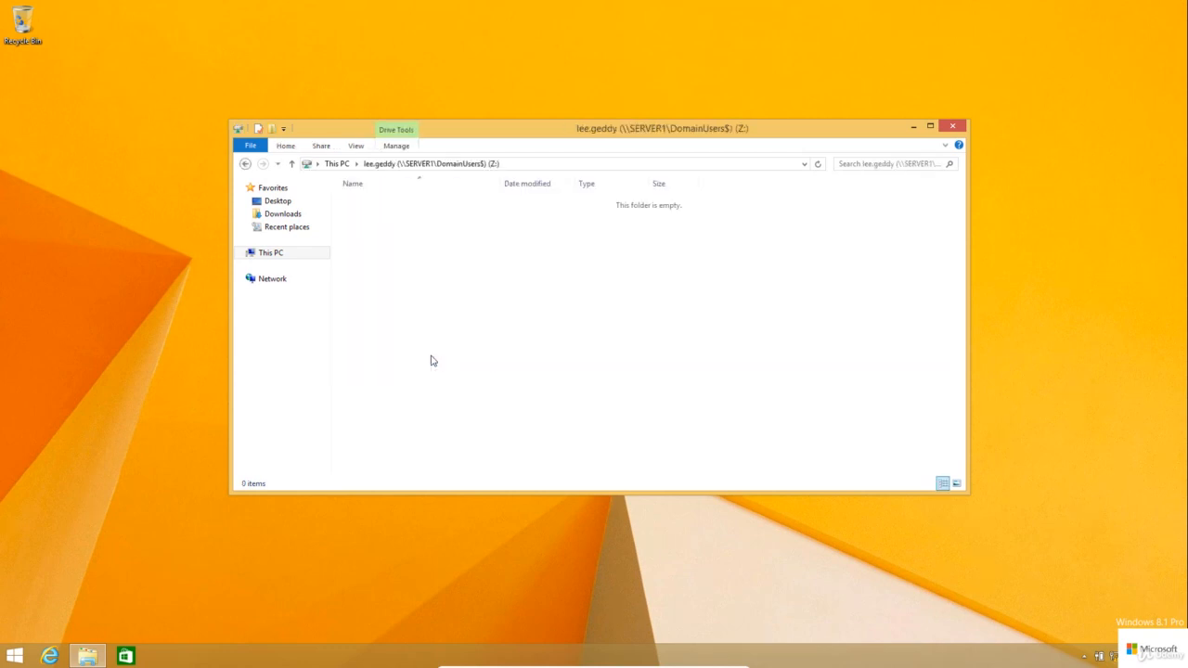
{"action": "left_click", "coordinate": [17, 656]}
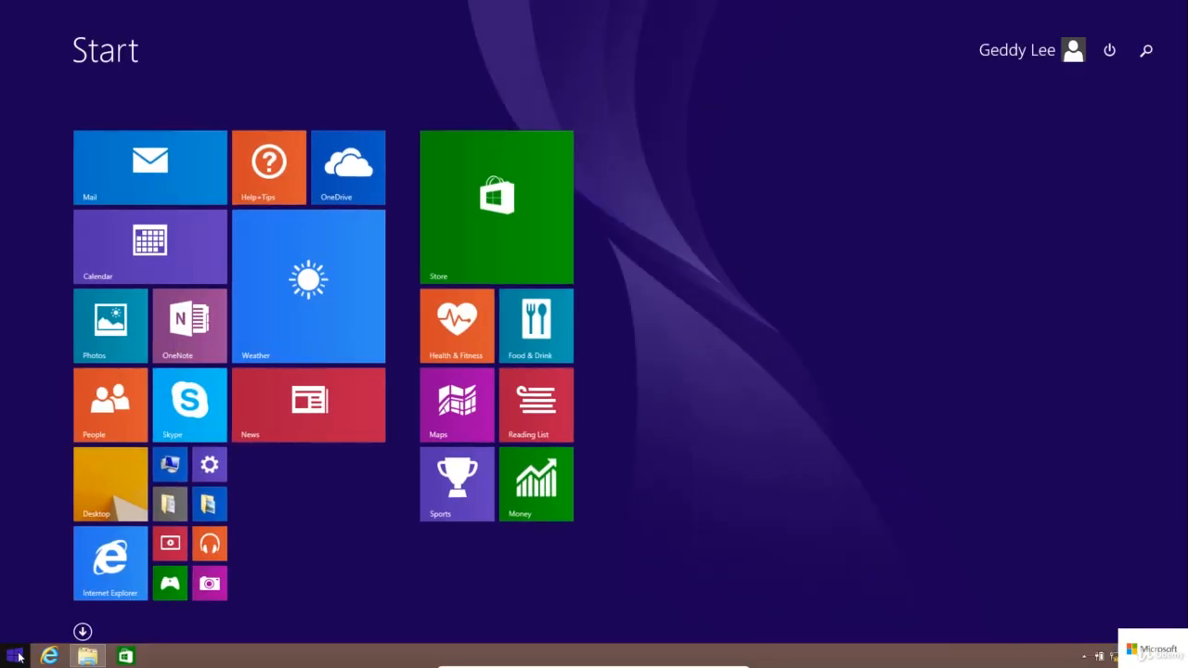
In Windows PowerShell, run 'fsutil file createnew file1.test 100000000' to make a 100000000-byte test file.
{"action": "type", "text": "powerShell"}
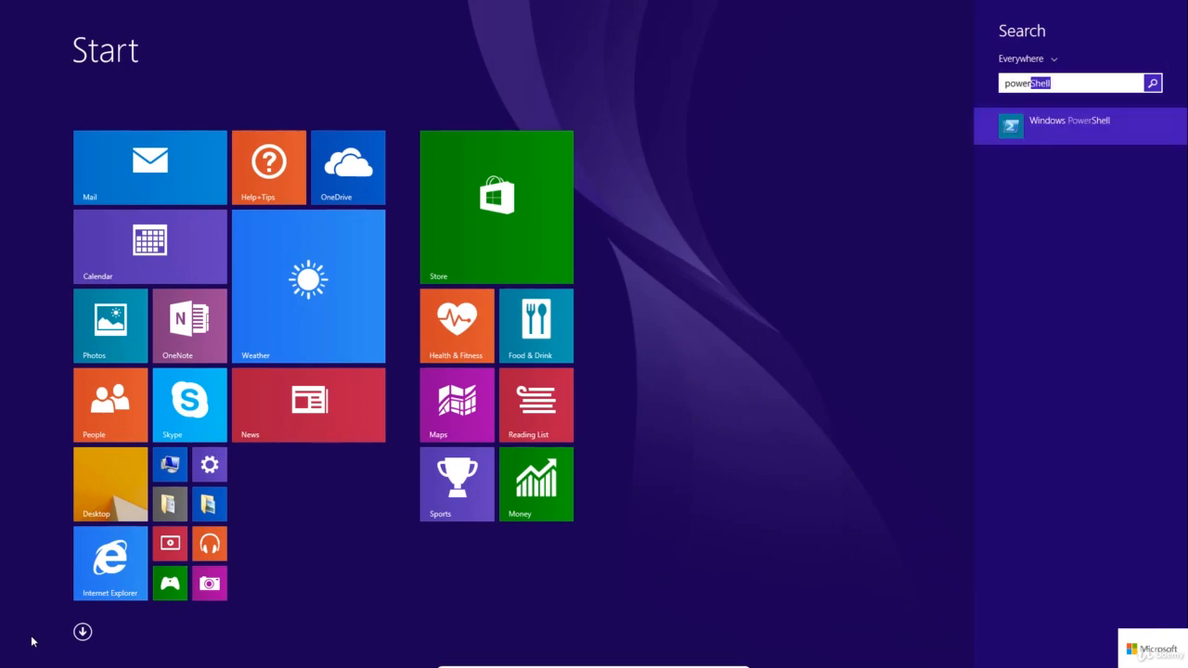
{"action": "left_click", "coordinate": [1055, 135]}
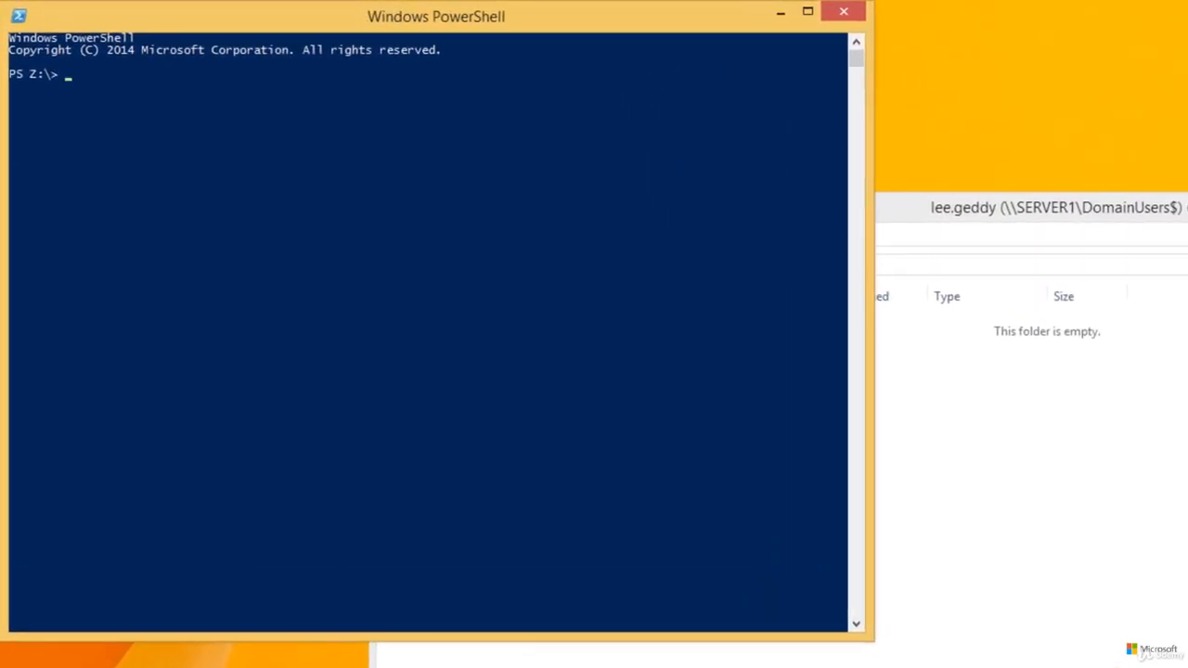
{"action": "type", "text": "fsutil file createnew"}
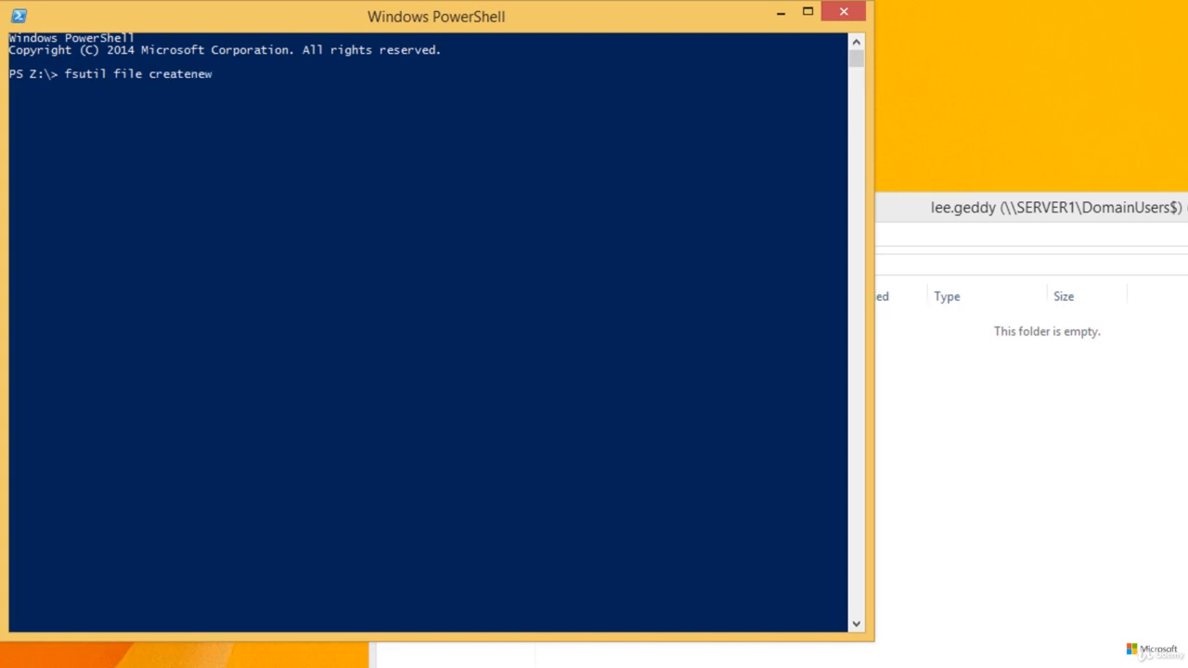
{"action": "type", "text": " file1.test 100000000"}
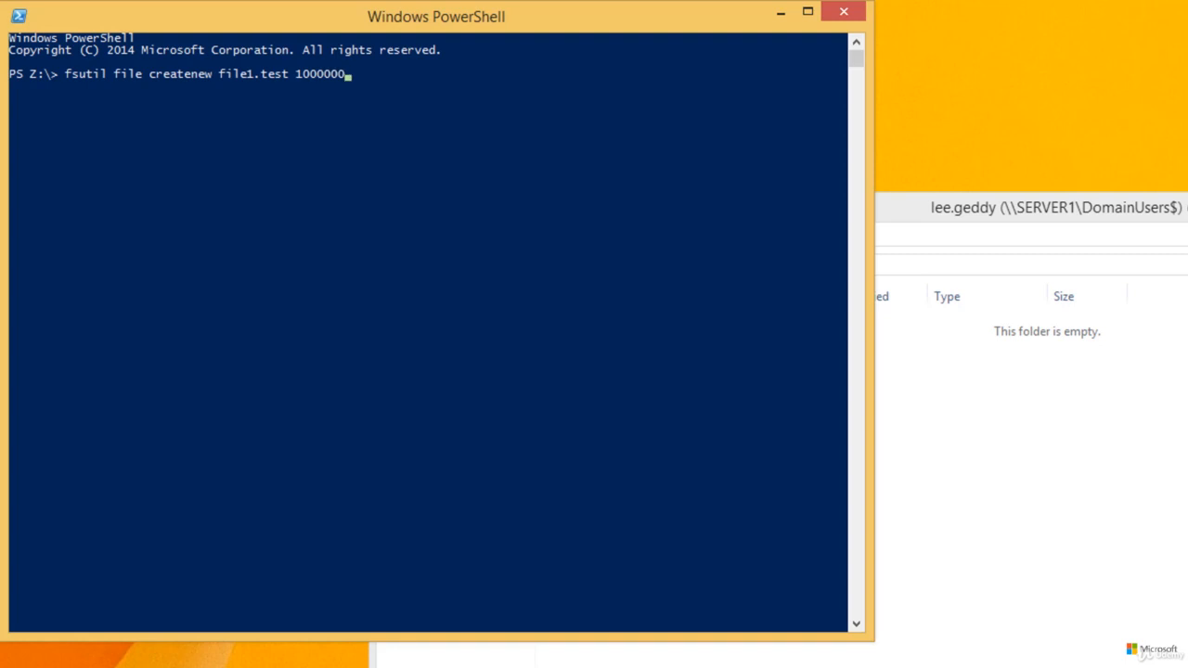
{"action": "key", "text": "Return"}
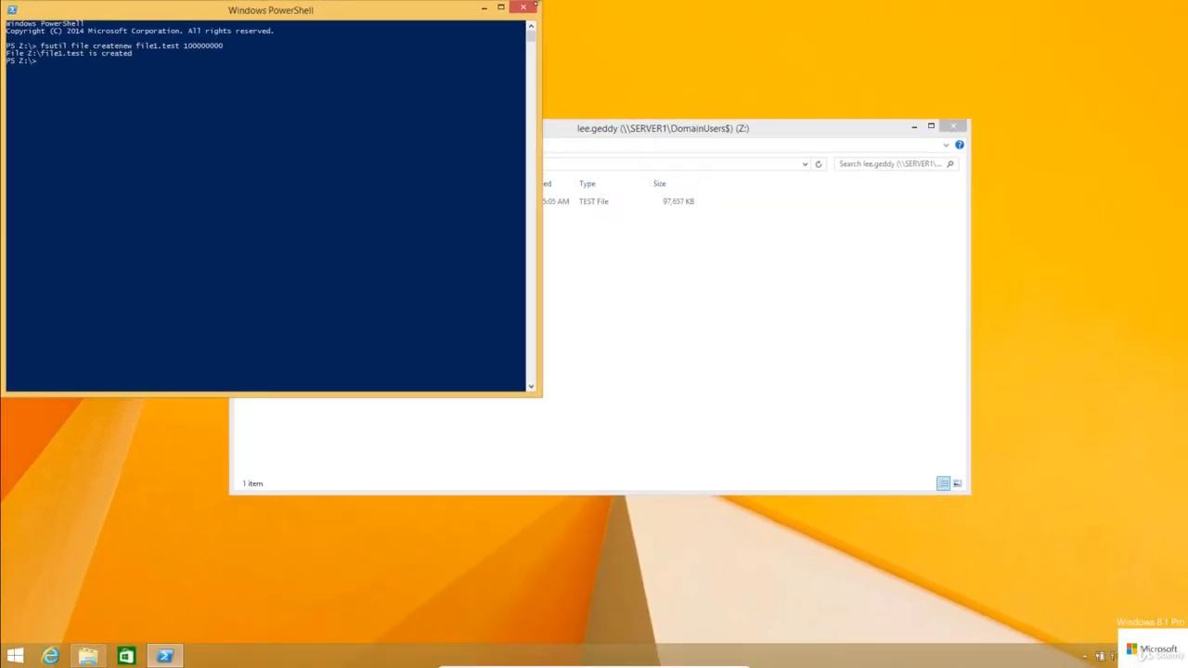
Try copying file1.test on Z: so the quota refuses it, then refresh the FSRM quota list.
{"action": "left_click", "coordinate": [484, 8]}
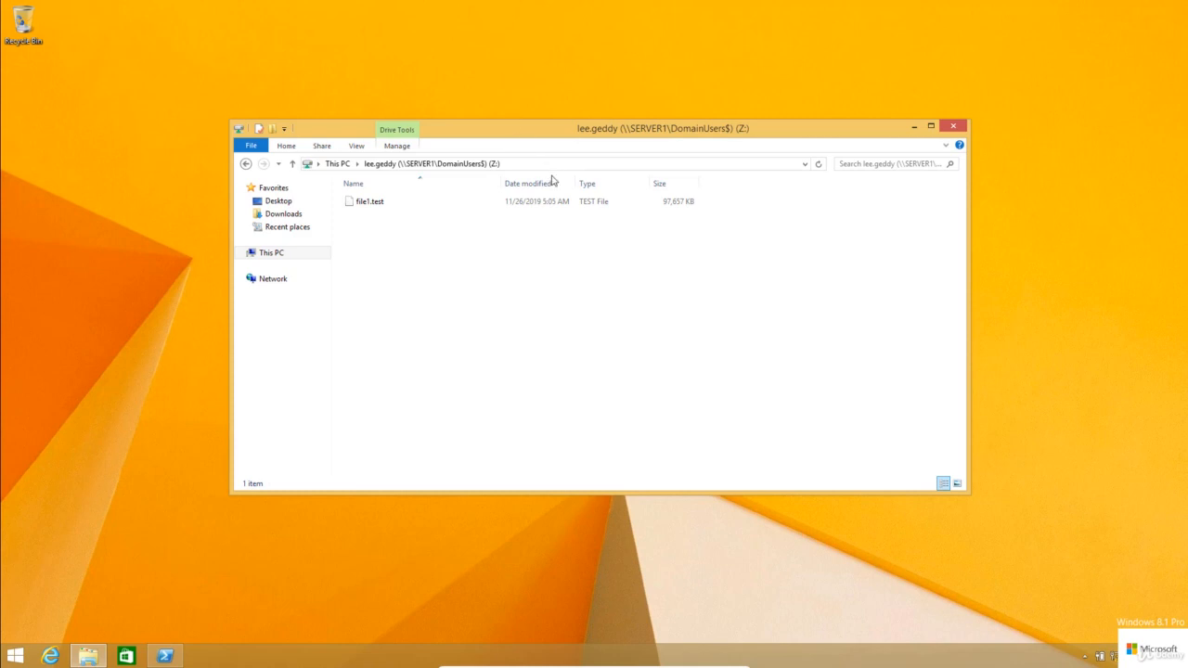
{"action": "left_click", "coordinate": [565, 202]}
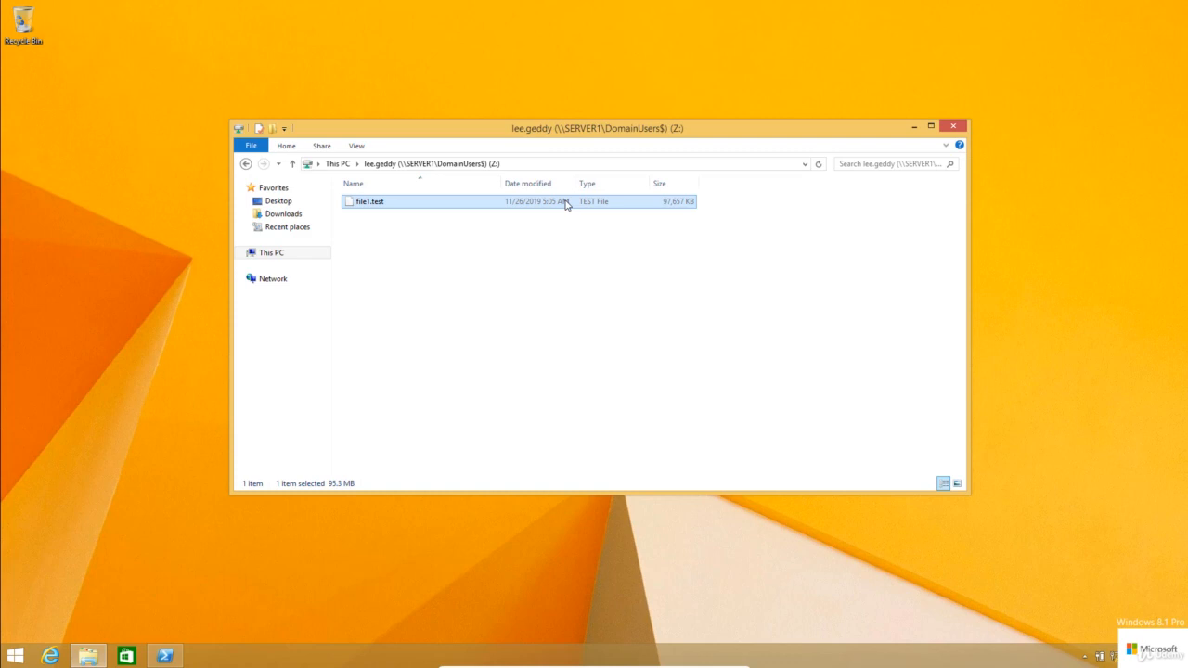
{"action": "key", "text": "ctrl+v"}
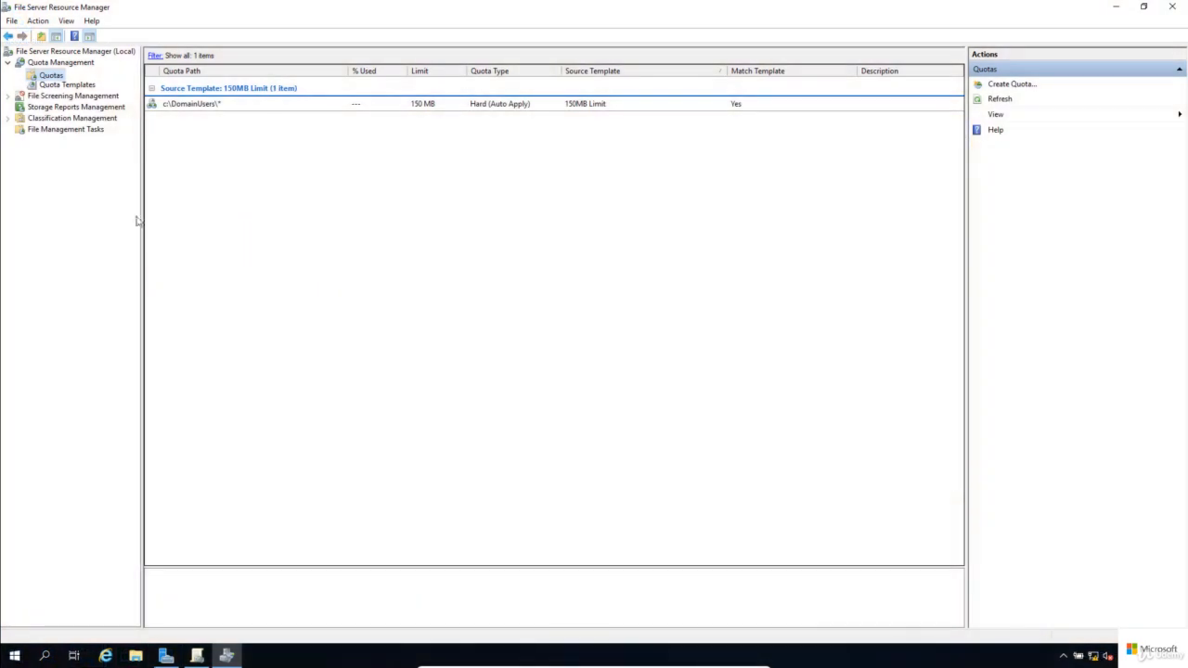
{"action": "left_click", "coordinate": [989, 101]}
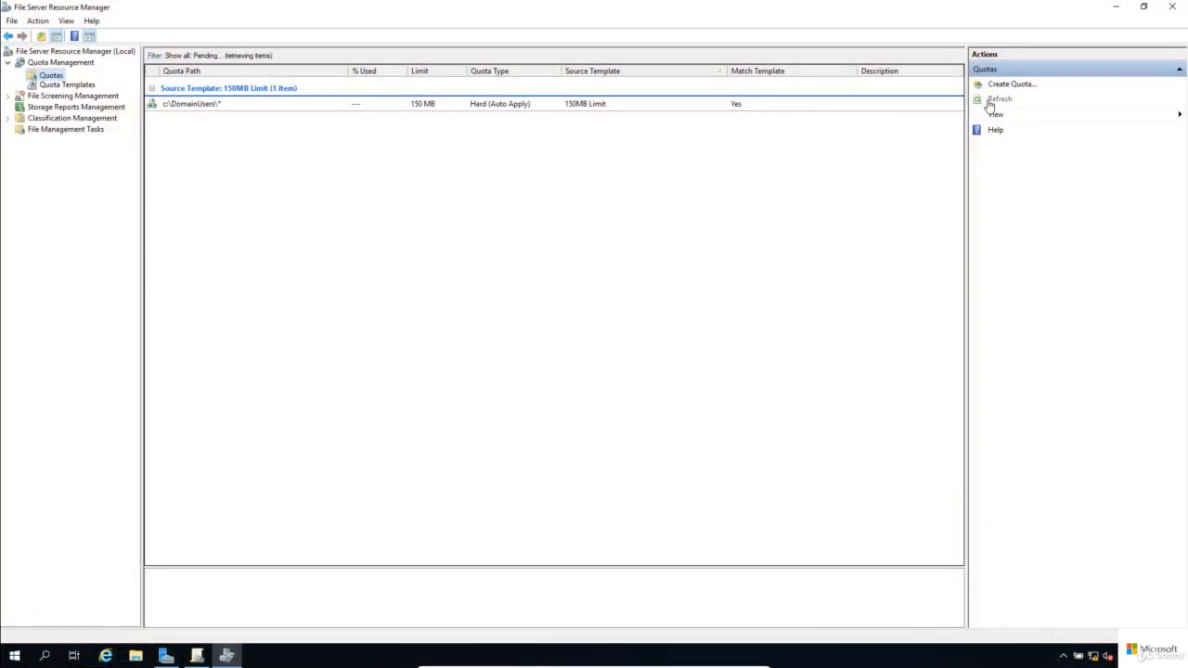